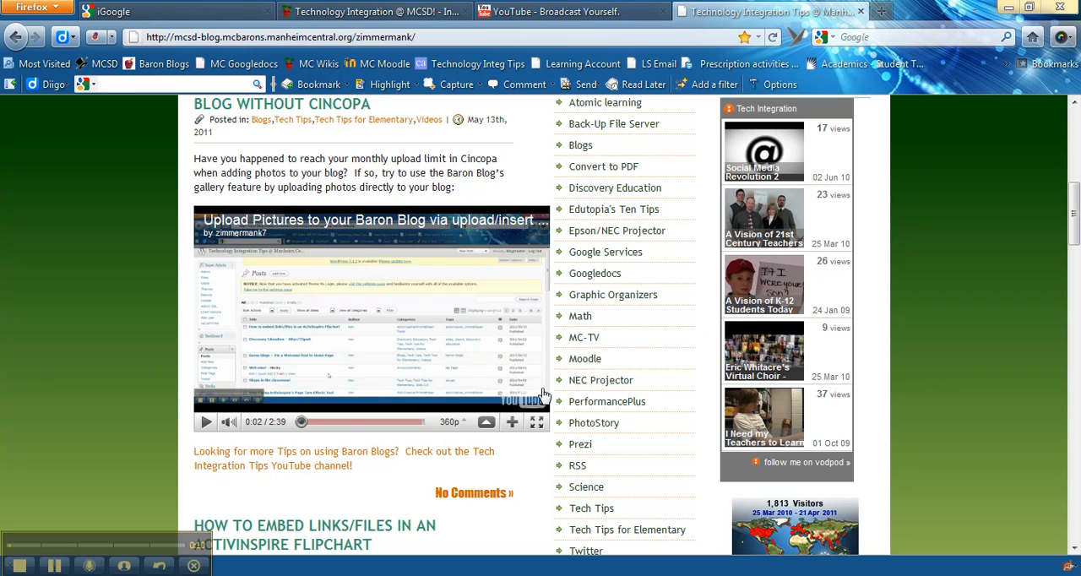
Briefly play and pause the video embedded in the blog post about uploading photos without Cincopa.
{"action": "mouse_move", "coordinate": [1076, 235]}
{"action": "left_mouse_down"}
{"action": "mouse_move", "coordinate": [1078, 169]}
{"action": "mouse_move", "coordinate": [1078, 233]}
{"action": "left_mouse_up"}
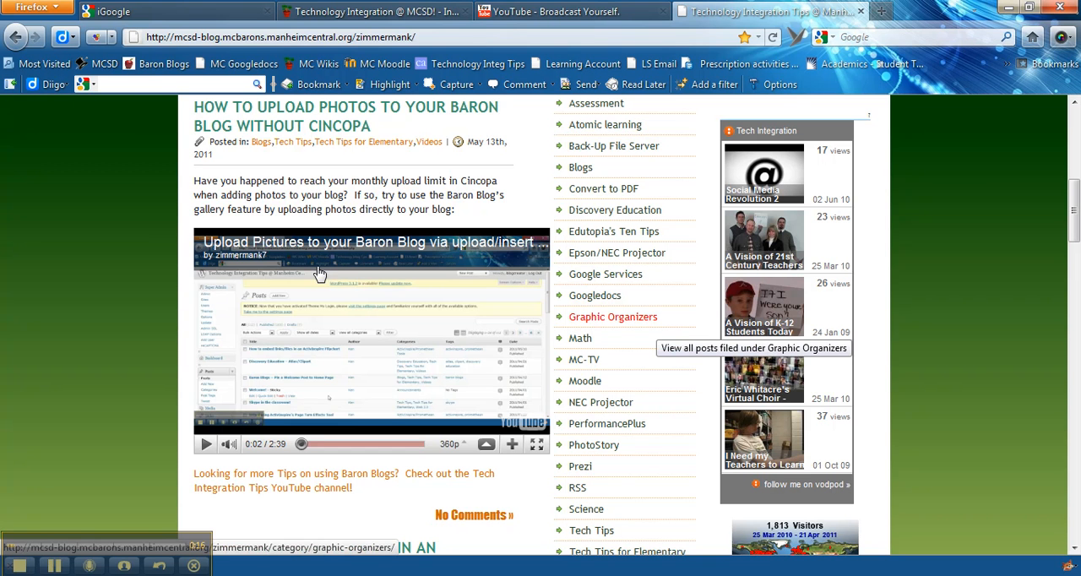
{"action": "left_click", "coordinate": [206, 444]}
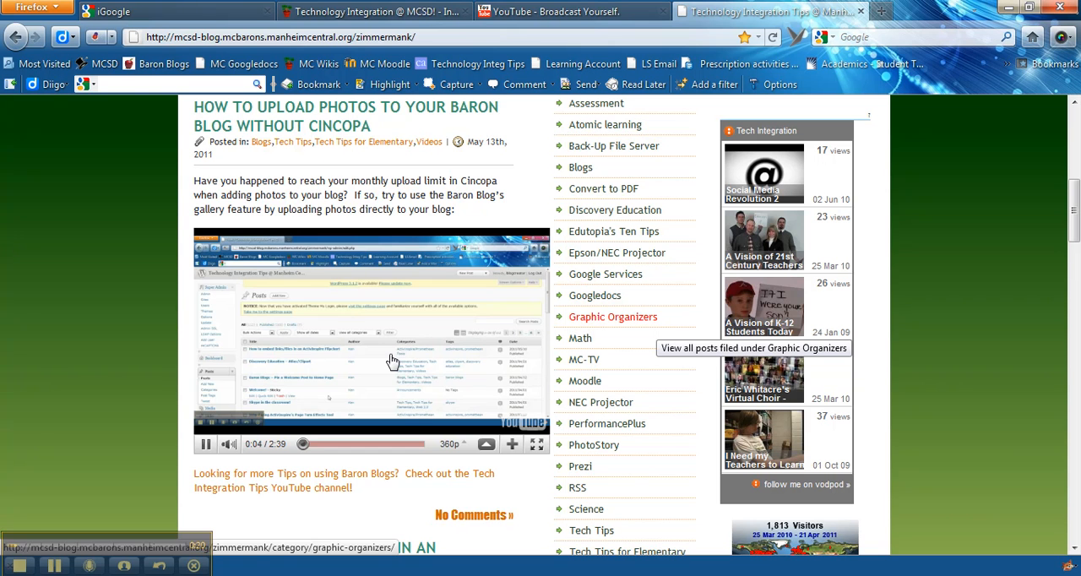
{"action": "left_click", "coordinate": [206, 446]}
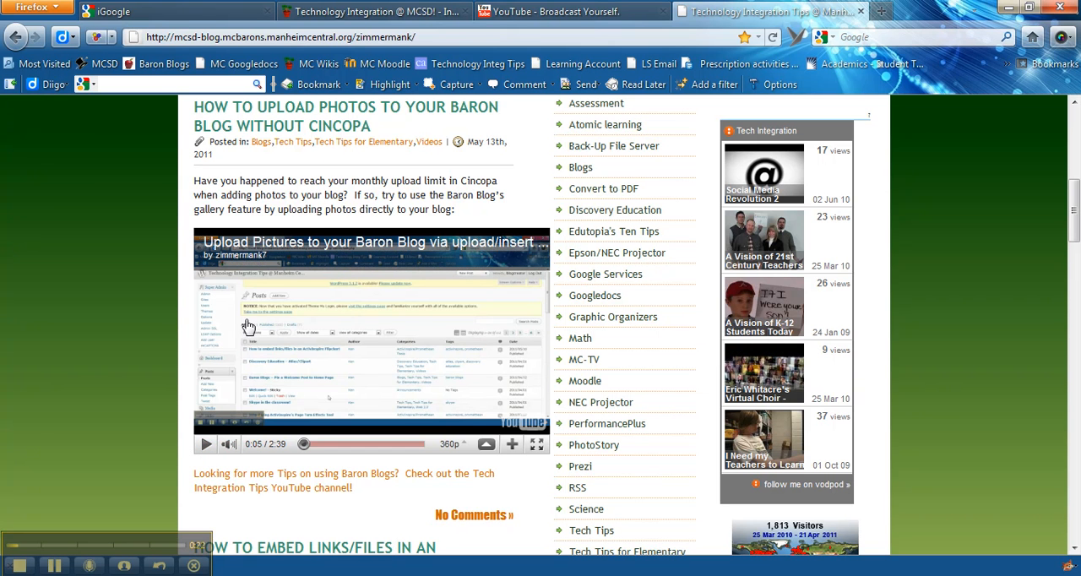
{"action": "left_click", "coordinate": [449, 444]}
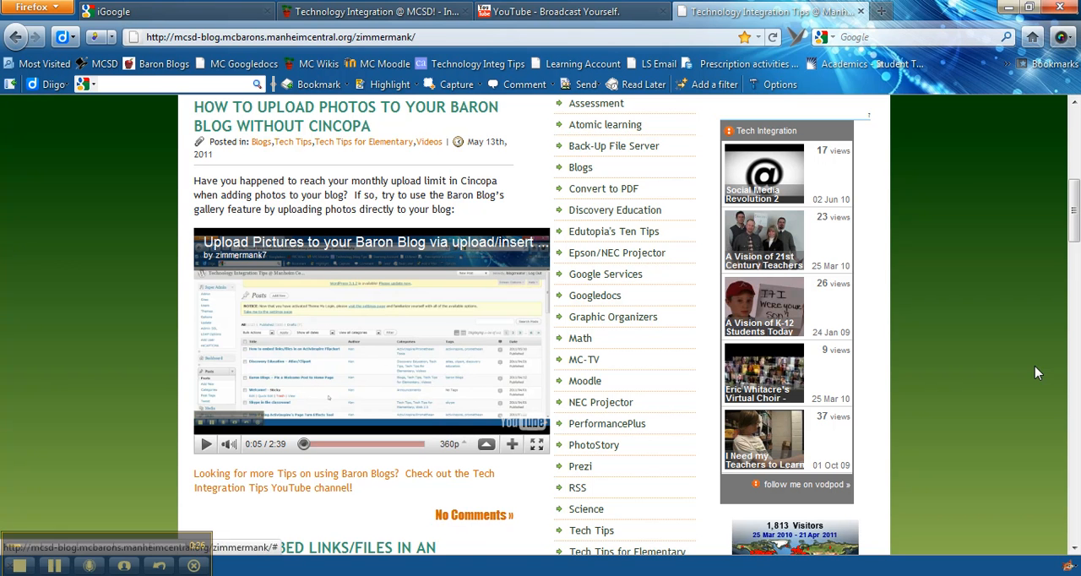
{"action": "left_click_drag", "start_coordinate": [1073, 215], "coordinate": [1072, 161]}
Switch to YouTube and open the uploaded video "Adding more widgets to your Baron Blog".
{"action": "left_click", "coordinate": [595, 13]}
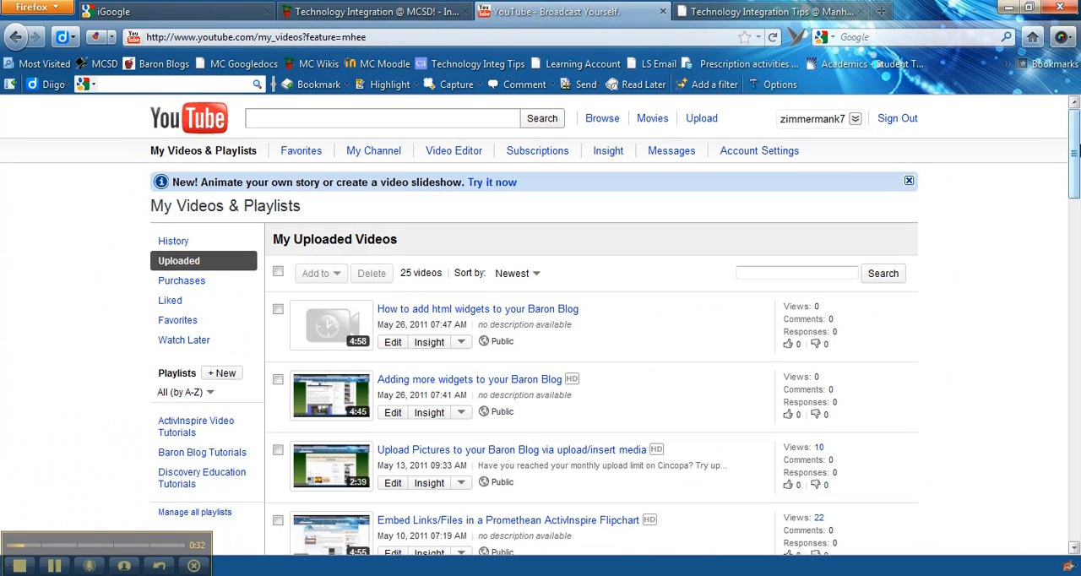
{"action": "scroll", "coordinate": [1073, 187], "scroll_direction": "down", "scroll_amount": 3}
{"action": "left_click_drag", "start_coordinate": [1073, 188], "coordinate": [1074, 162]}
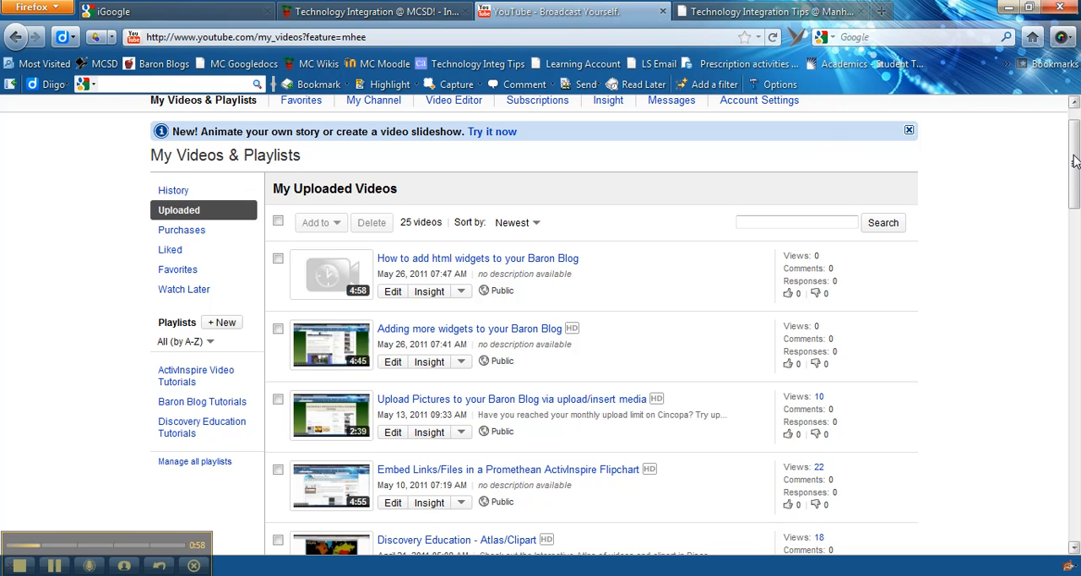
{"action": "left_click", "coordinate": [325, 346]}
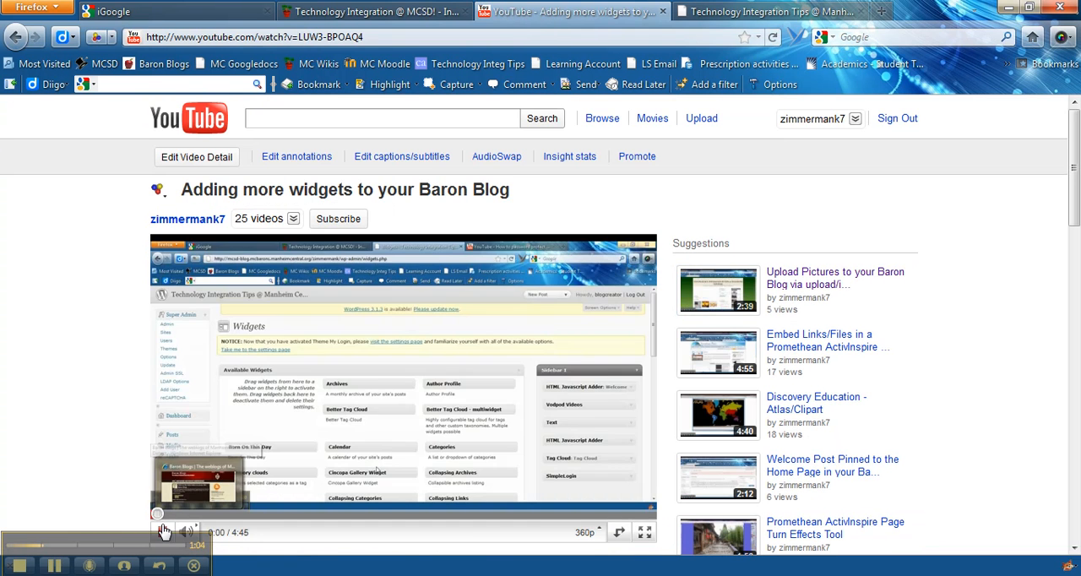
Display the embed code for this video through its sharing options.
{"action": "left_click_drag", "start_coordinate": [1075, 205], "coordinate": [1077, 266]}
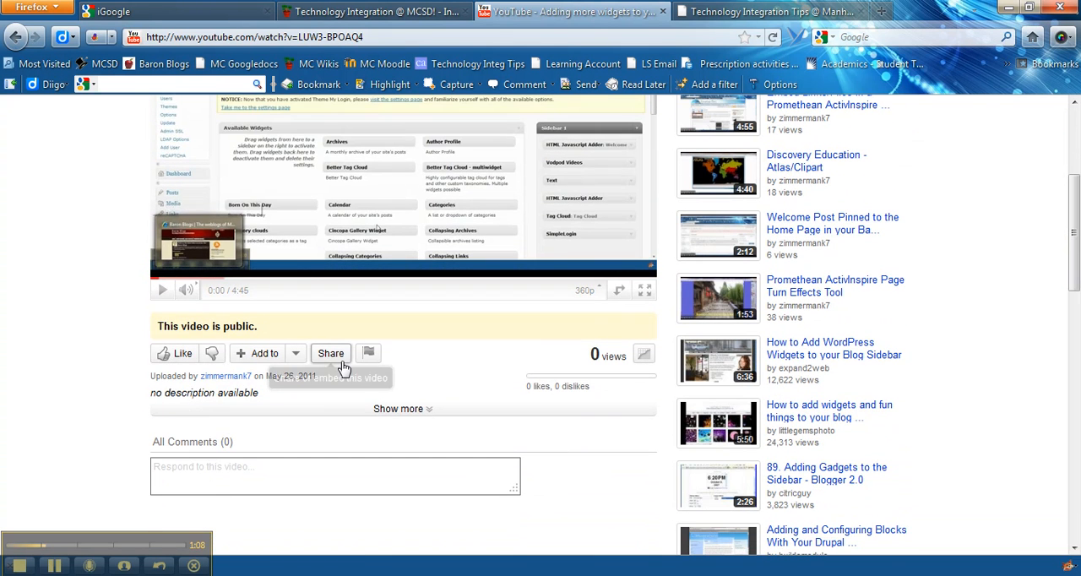
{"action": "left_click", "coordinate": [330, 354]}
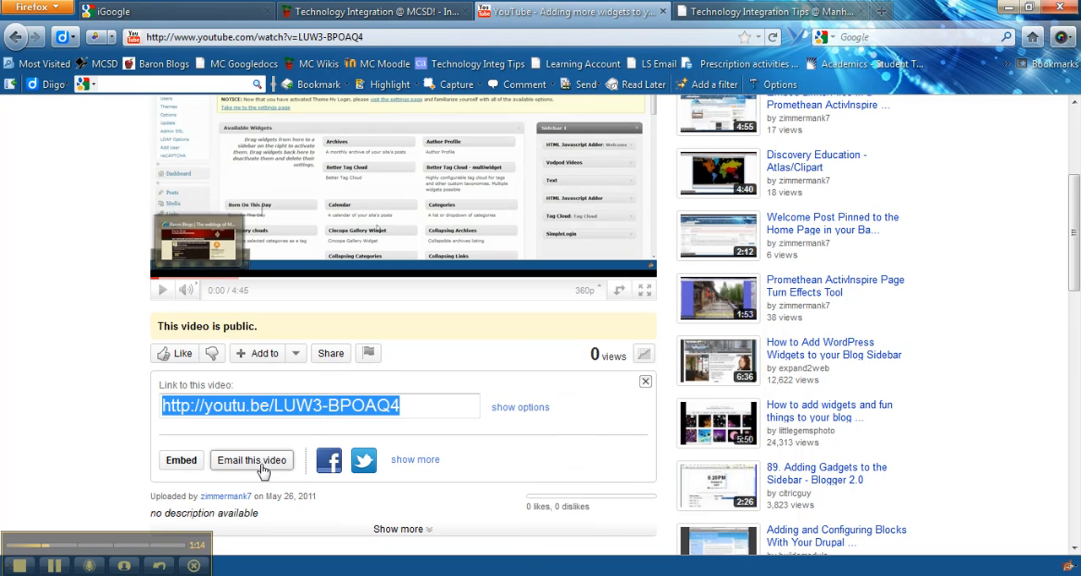
{"action": "left_click", "coordinate": [168, 463]}
{"action": "left_click_drag", "start_coordinate": [1075, 238], "coordinate": [1074, 287]}
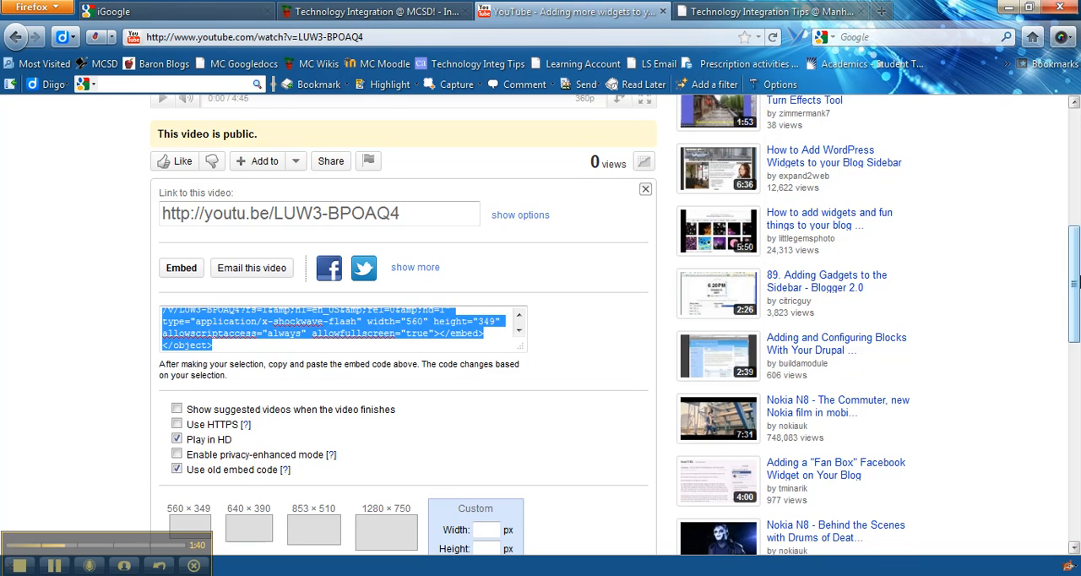
Try the 640 × 390 and 853 × 510 embed sizes, then settle on 560 × 349 for the video's embed code.
{"action": "scroll", "coordinate": [1025, 344], "scroll_direction": "down", "scroll_amount": 3}
{"action": "left_click", "coordinate": [177, 414]}
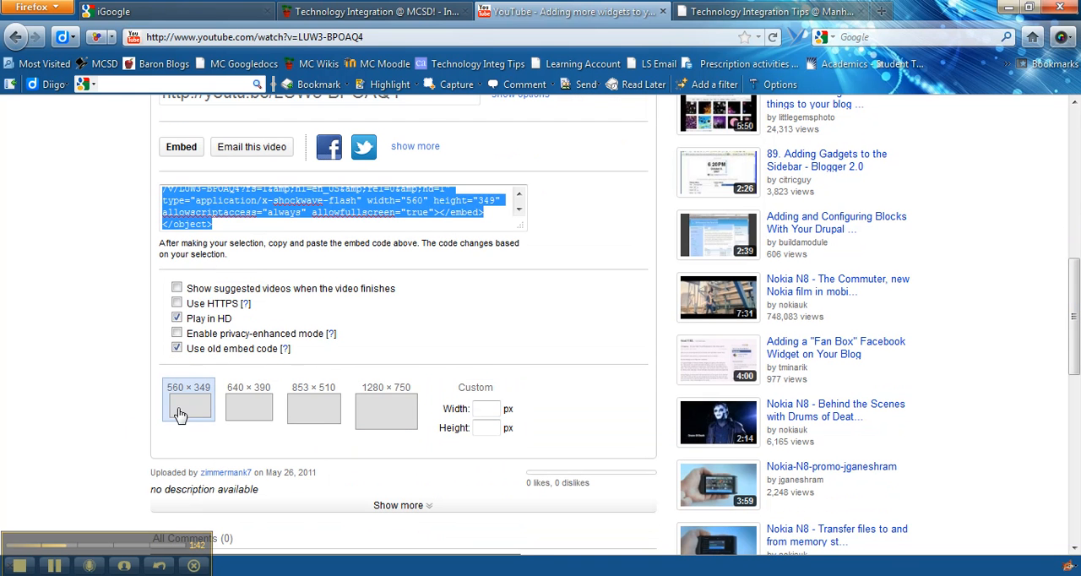
{"action": "left_click", "coordinate": [255, 414]}
{"action": "left_click", "coordinate": [325, 417]}
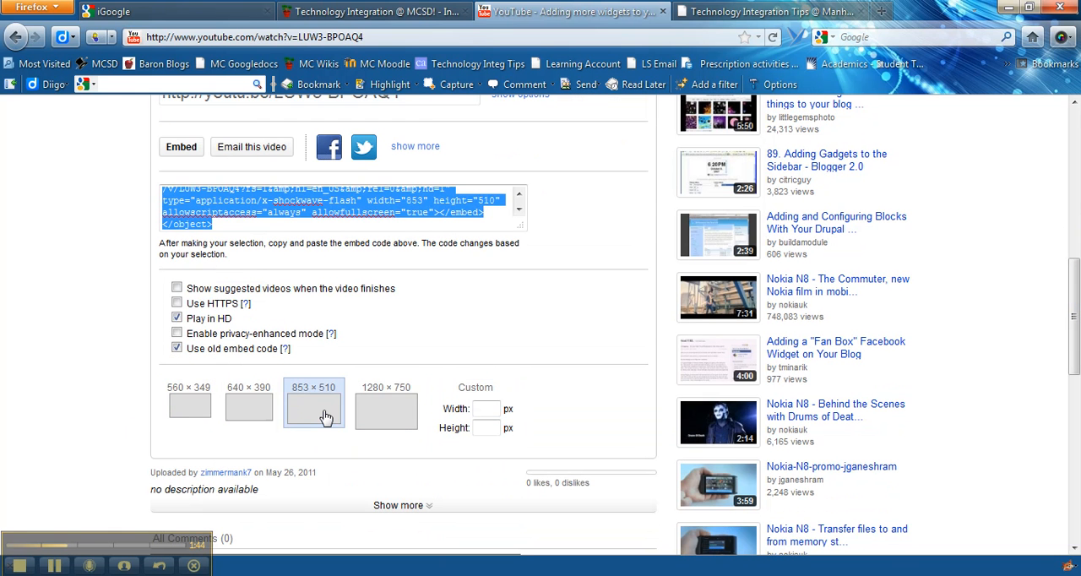
{"action": "left_click", "coordinate": [238, 415]}
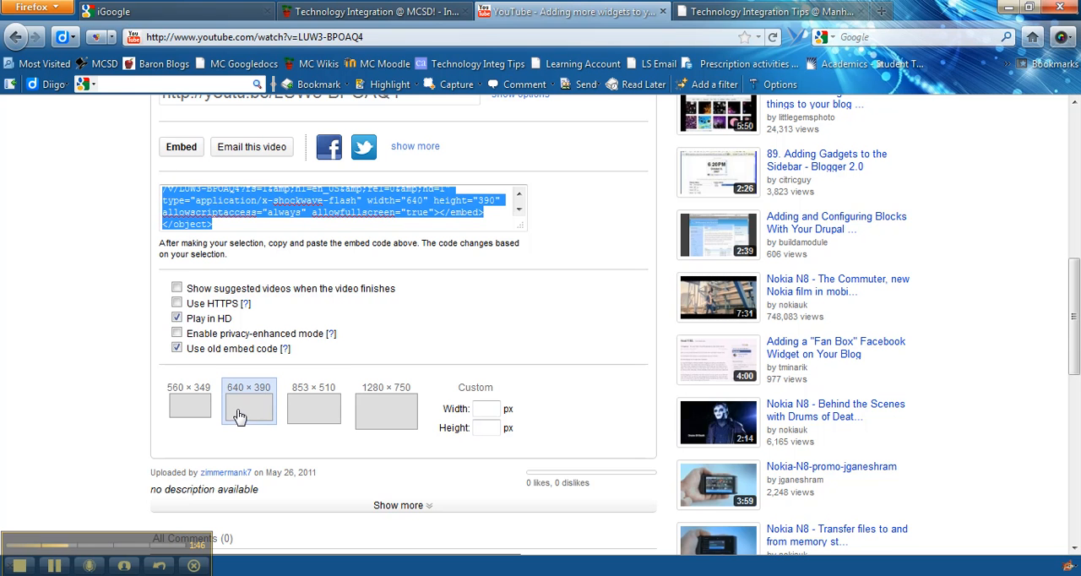
{"action": "left_click", "coordinate": [189, 411]}
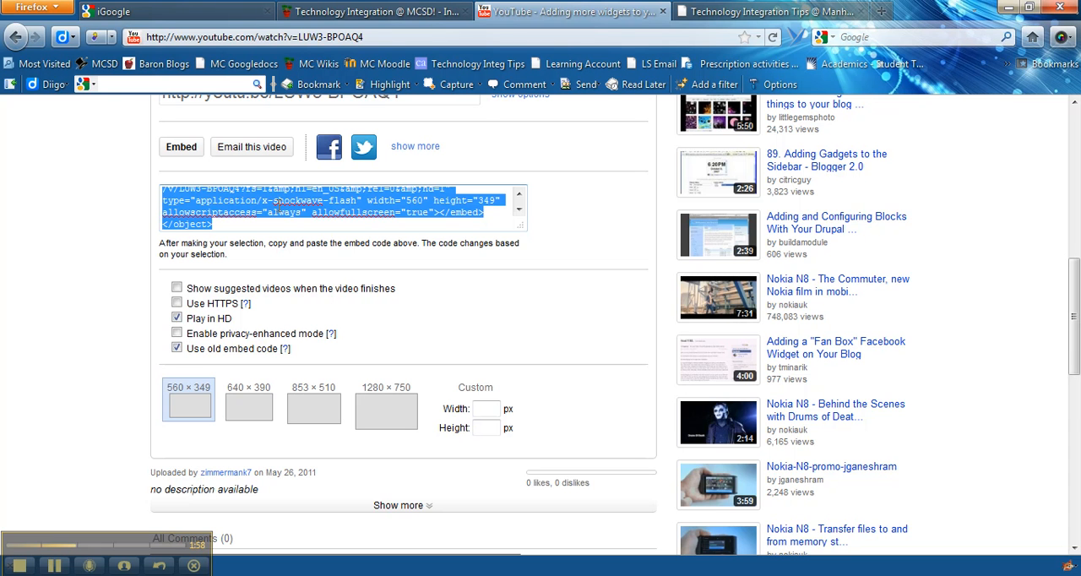
Go back to the Technology Integration Tips blog and start a new post from its dashboard.
{"action": "left_click", "coordinate": [378, 12]}
{"action": "left_click", "coordinate": [847, 8]}
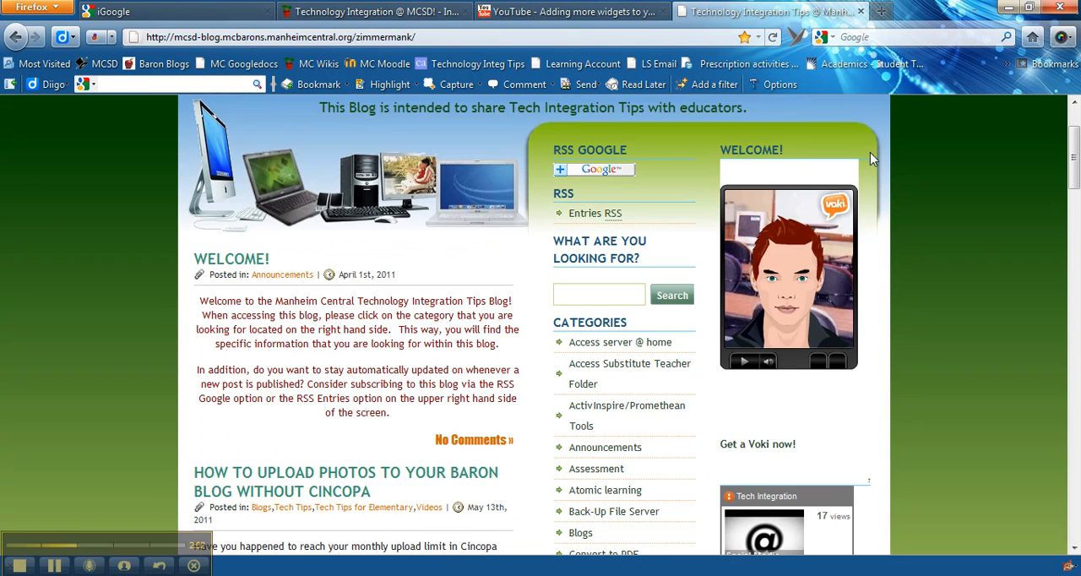
{"action": "left_click_drag", "start_coordinate": [1077, 148], "coordinate": [1072, 456]}
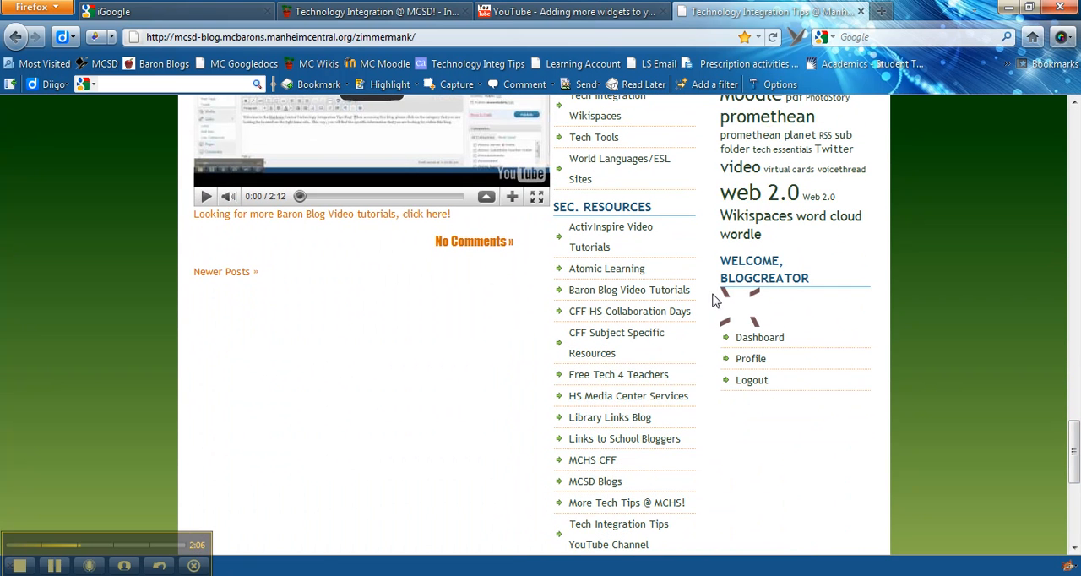
{"action": "left_click", "coordinate": [760, 338]}
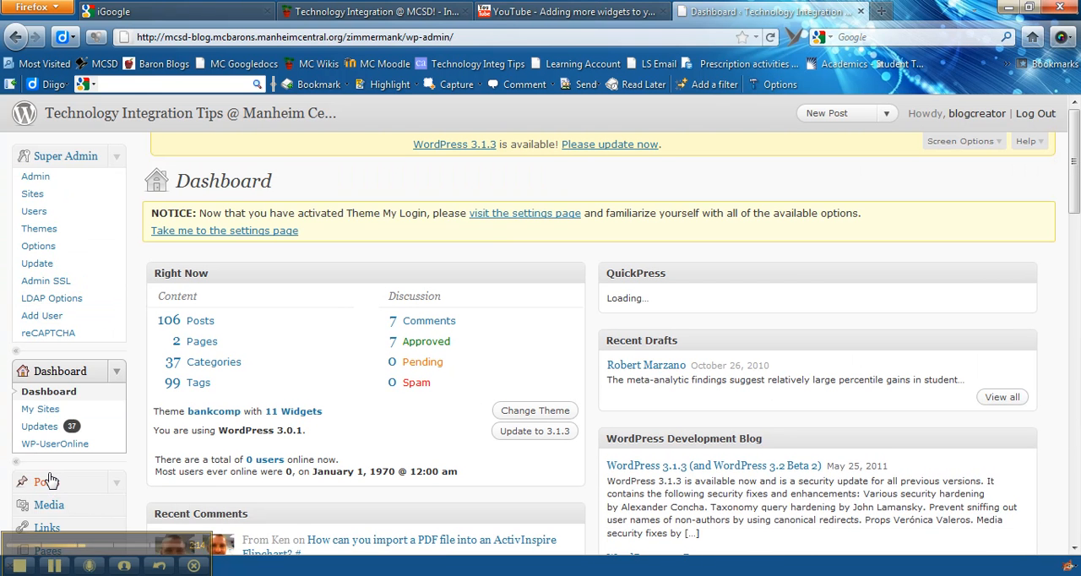
{"action": "left_click", "coordinate": [49, 481]}
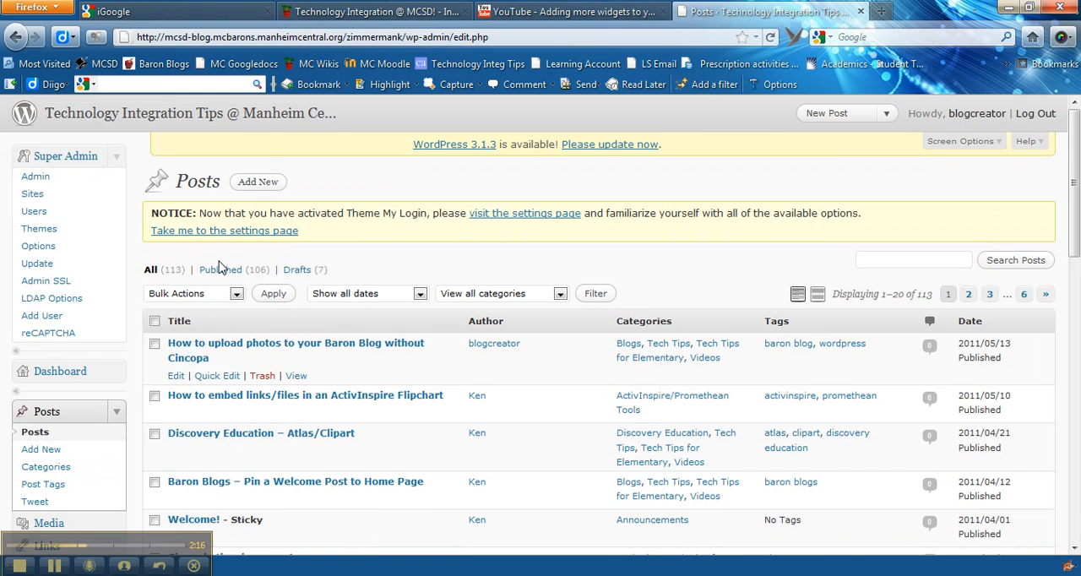
{"action": "left_click", "coordinate": [253, 187]}
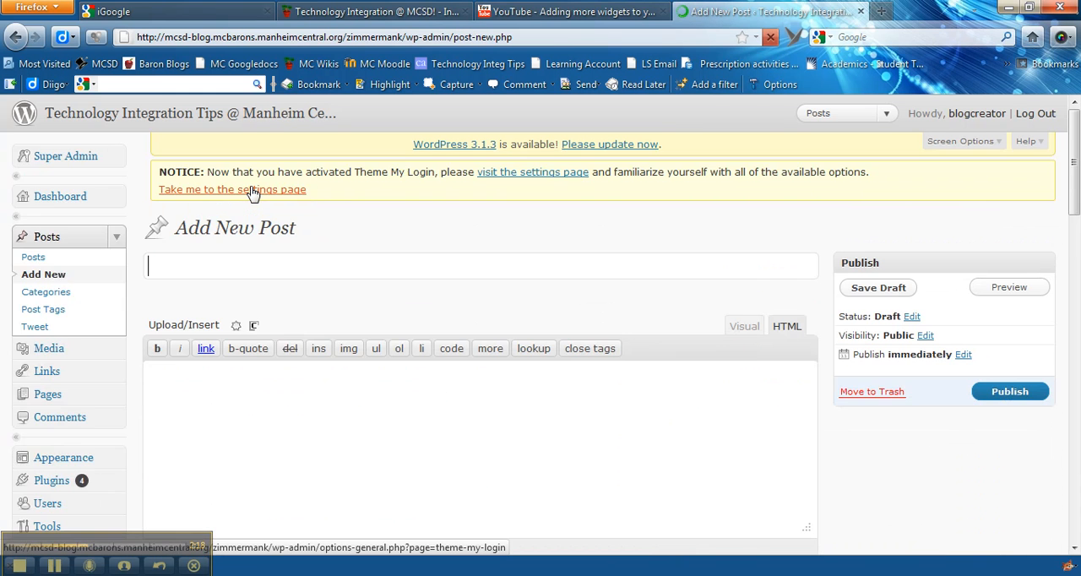
Title the post "title the post" and paste the YouTube embed code into its body in HTML mode.
{"action": "type", "text": "title the post"}
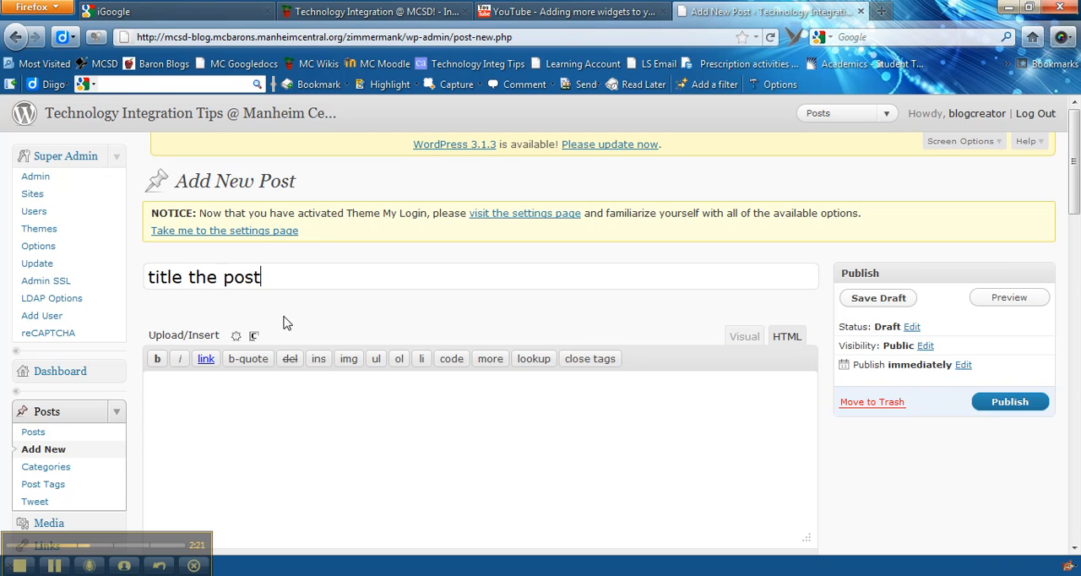
{"action": "left_click", "coordinate": [304, 404]}
{"action": "left_click", "coordinate": [749, 338]}
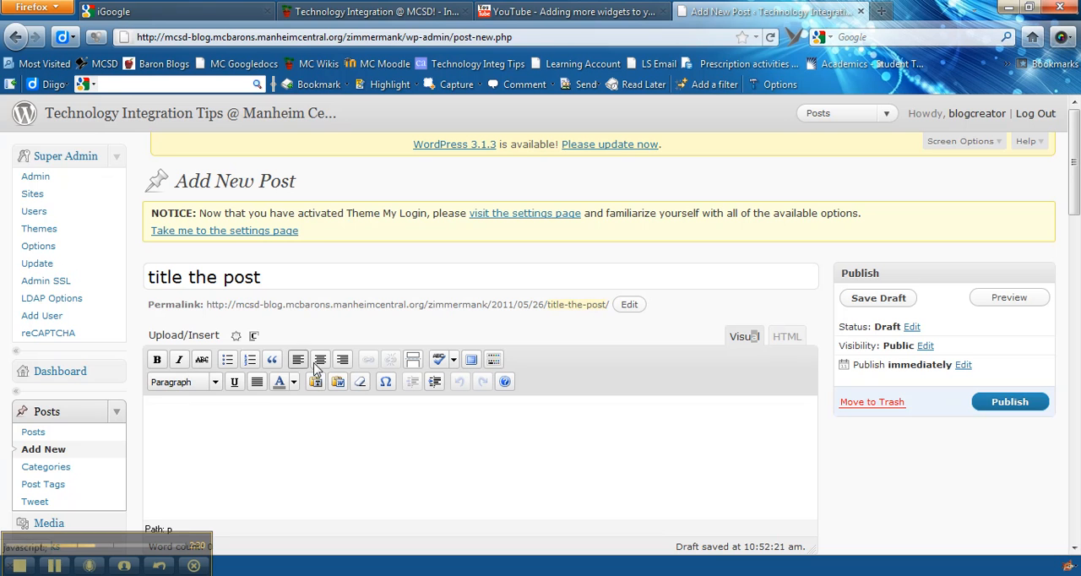
{"action": "left_click", "coordinate": [788, 338]}
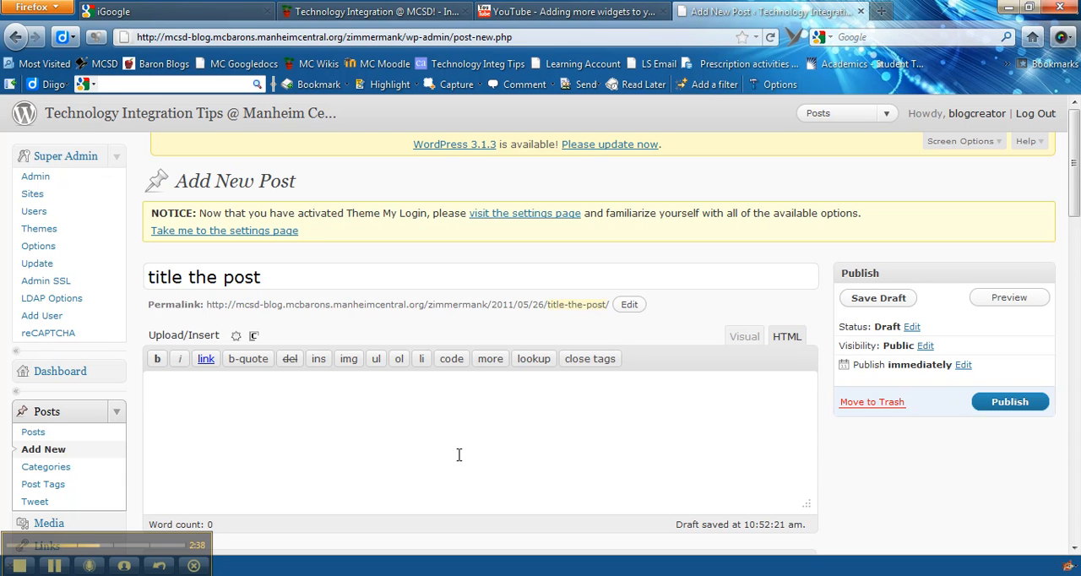
{"action": "type", "text": "<object width=\"560\" height=\"349\"><param name=\"movie\" value=\"http://www.youtube.com/v/LUW3-BPOAQ4?fs=1&amp;hl=en_US&amp;rel=0&amp;hd=1\"></param><param name=\"allowFullScreen\" value=\"true\"></param><param name=\"allowscriptaccess\" value=\"always\"></param><embed src=\"http://www.youtube.com/v/LUW3-BPOAQ4?fs=1&amp;hl=en_US&amp;rel=0&amp;hd=1\" type=\"application/x-shockwave-flash\" width=\"560\" height=\"349\" allowscriptaccess=\"always\" allowfullscreen=\"true\"></embed></object>"}
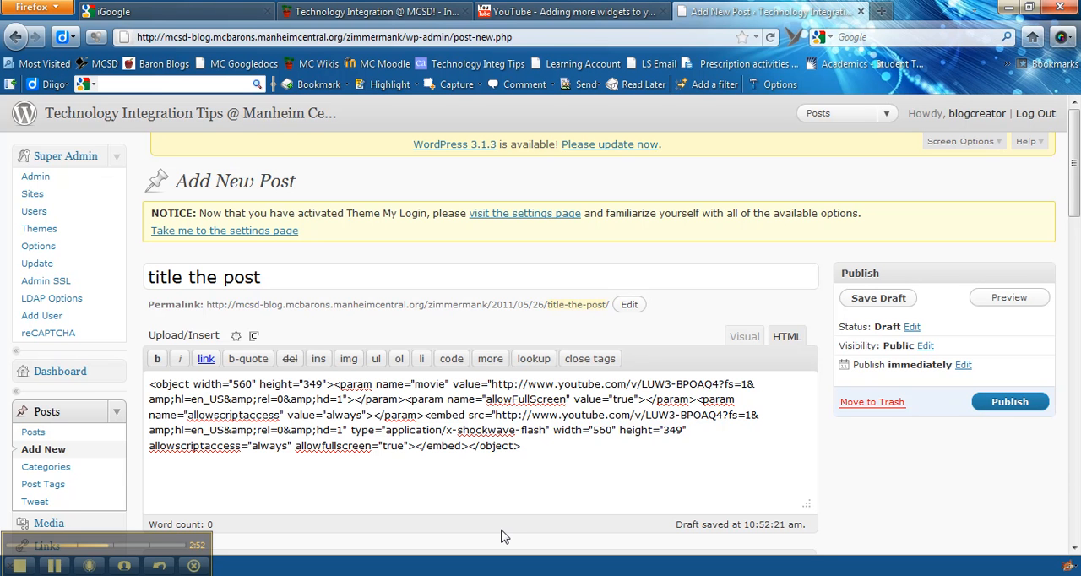
Change the video dimensions in both the object and embed tags to width 450 and height 300.
{"action": "key", "text": "BackSpace"}
{"action": "key", "text": "BackSpace"}
{"action": "key", "text": "BackSpace"}
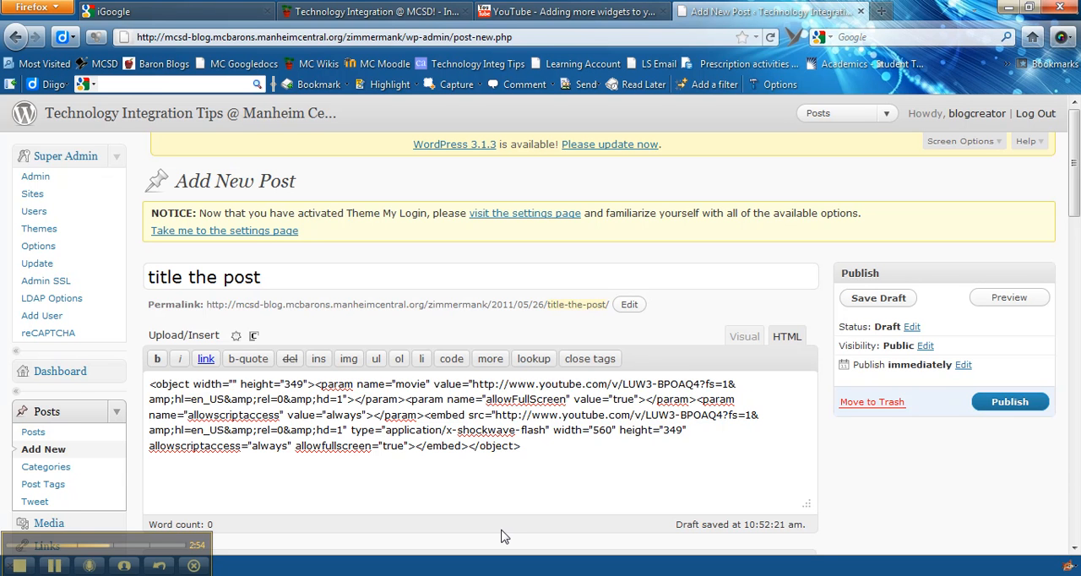
{"action": "type", "text": "450"}
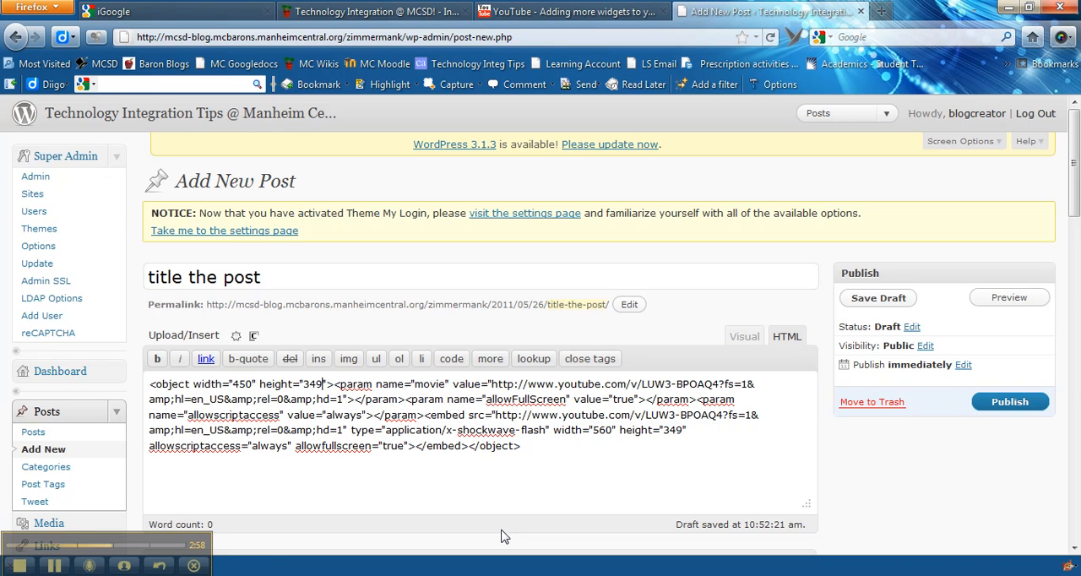
{"action": "key", "text": "BackSpace"}
{"action": "key", "text": "BackSpace"}
{"action": "key", "text": "BackSpace"}
{"action": "type", "text": "300"}
{"action": "key", "text": "BackSpace"}
{"action": "key", "text": "BackSpace"}
{"action": "type", "text": "45"}
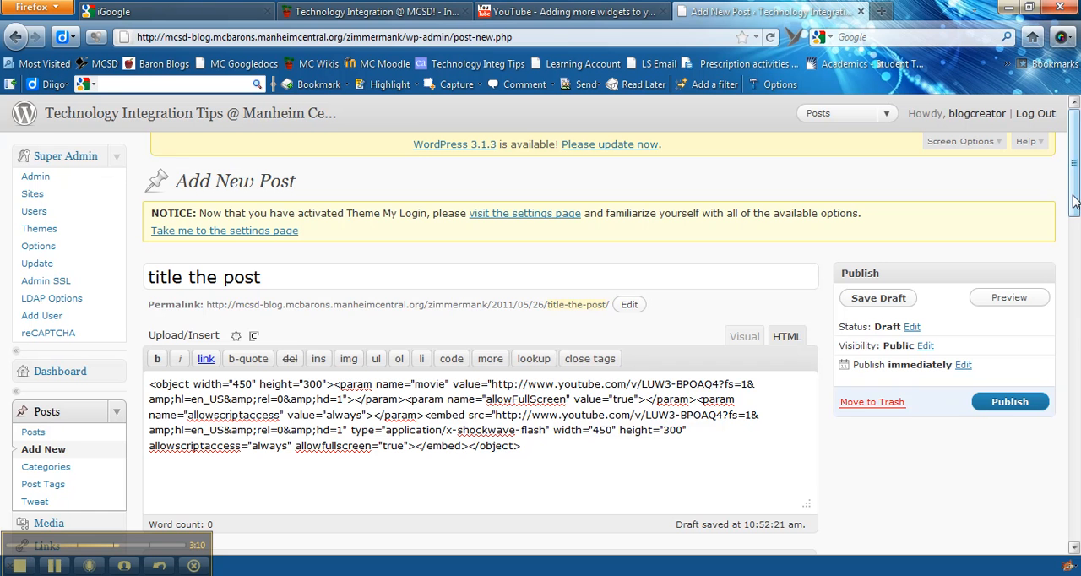
Switch the post body to Visual mode and view the whole embedded video placeholder.
{"action": "left_click_drag", "start_coordinate": [1074, 195], "coordinate": [1073, 200]}
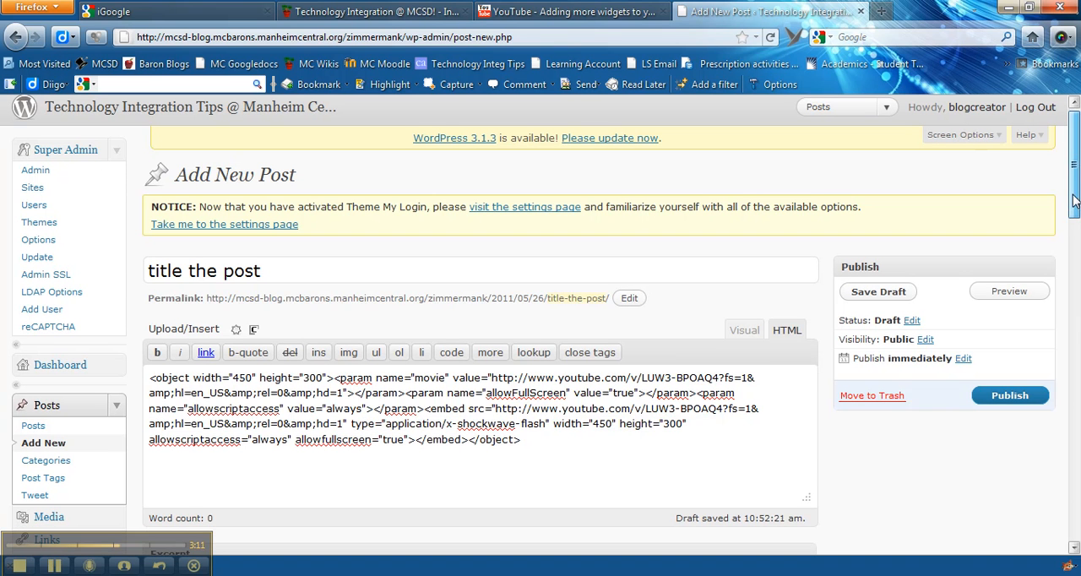
{"action": "left_click", "coordinate": [745, 334]}
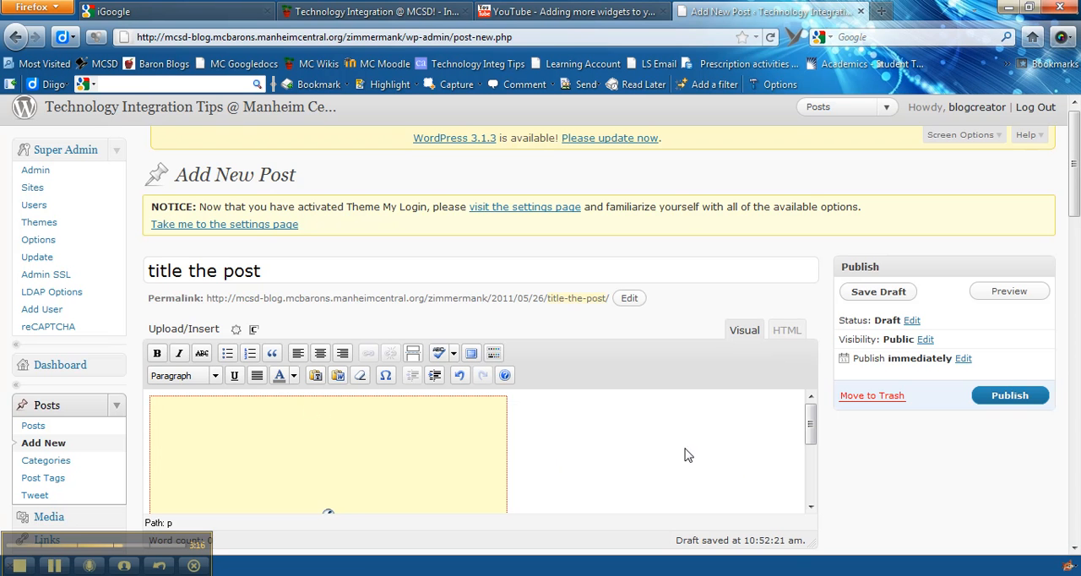
{"action": "left_click_drag", "start_coordinate": [808, 426], "coordinate": [811, 482]}
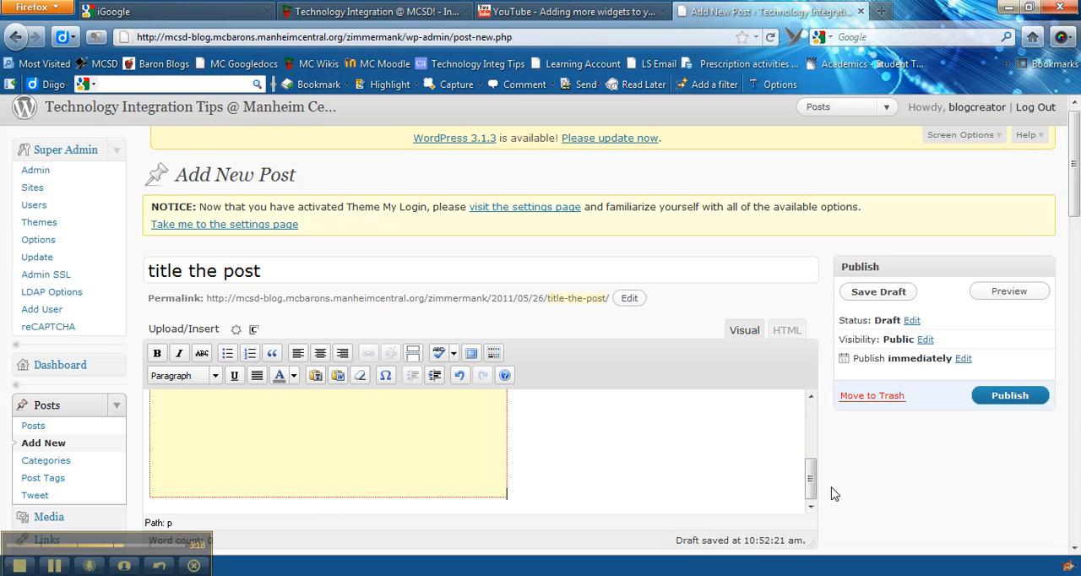
Review the Categories and Post Tags sections of the new post, without assigning any.
{"action": "left_click_drag", "start_coordinate": [1076, 124], "coordinate": [1075, 373]}
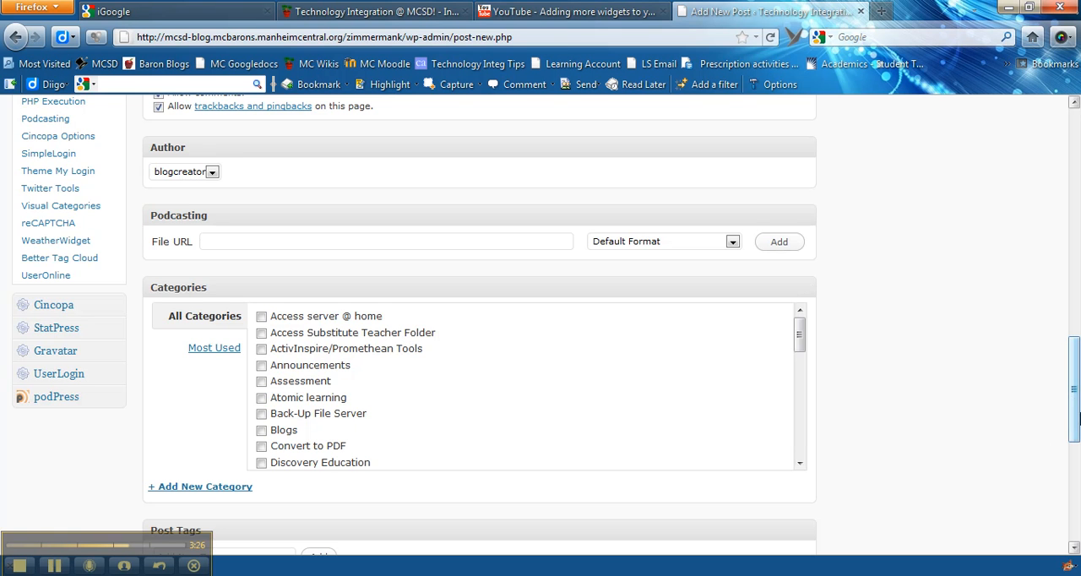
{"action": "left_click_drag", "start_coordinate": [1074, 397], "coordinate": [1074, 462]}
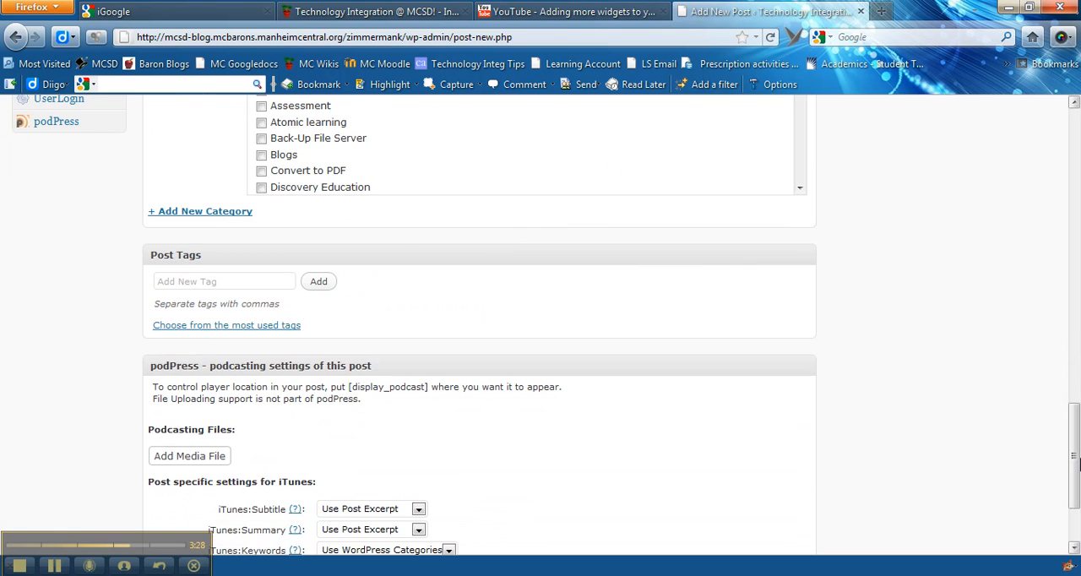
{"action": "left_click", "coordinate": [200, 279]}
{"action": "left_click_drag", "start_coordinate": [1072, 417], "coordinate": [1073, 124]}
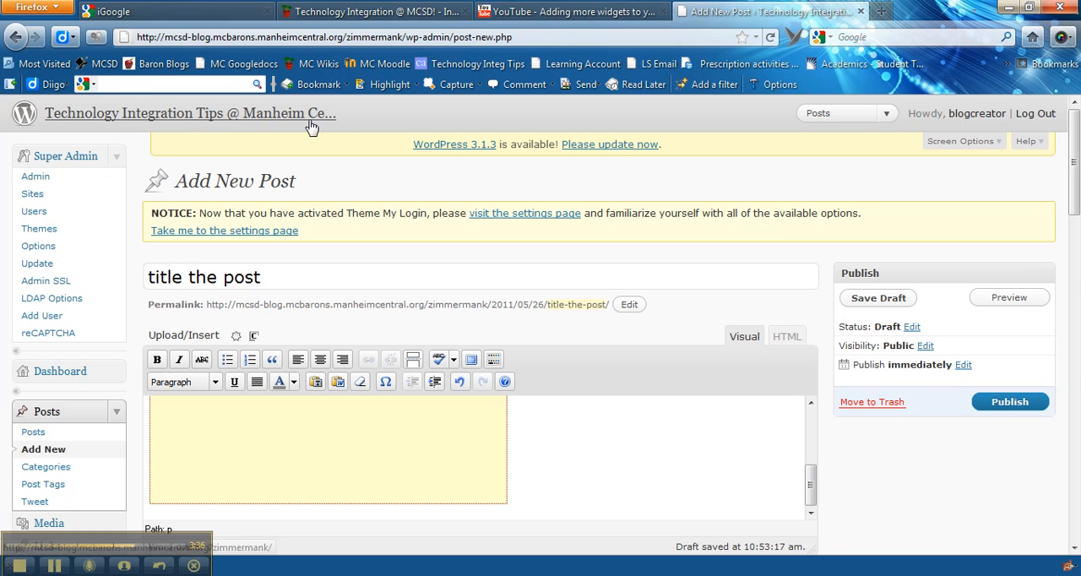
Leave the post editor for the public blog and briefly play and pause the embedded photo upload video.
{"action": "left_click", "coordinate": [241, 114]}
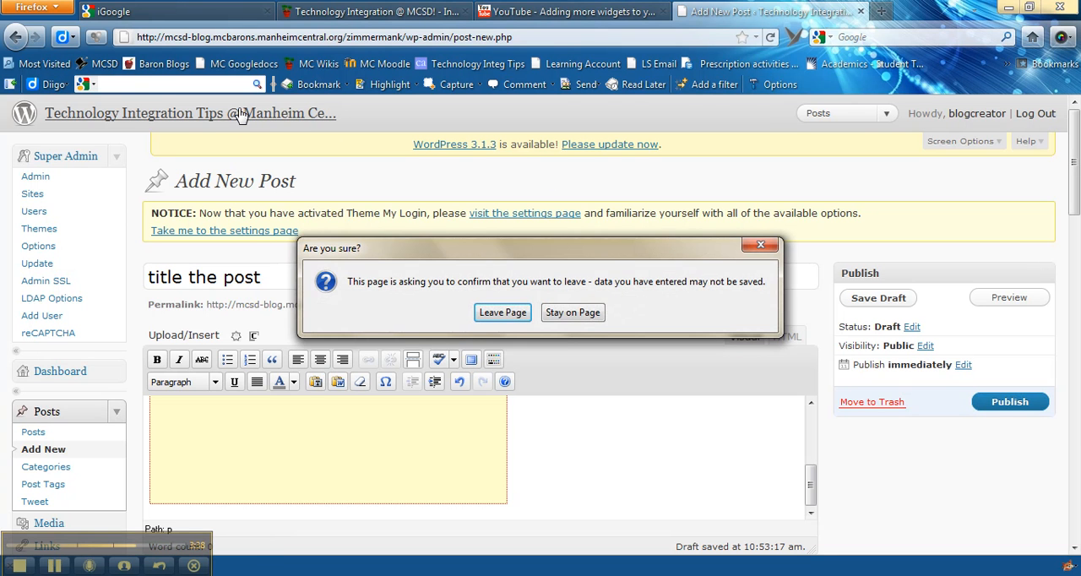
{"action": "left_click", "coordinate": [527, 318]}
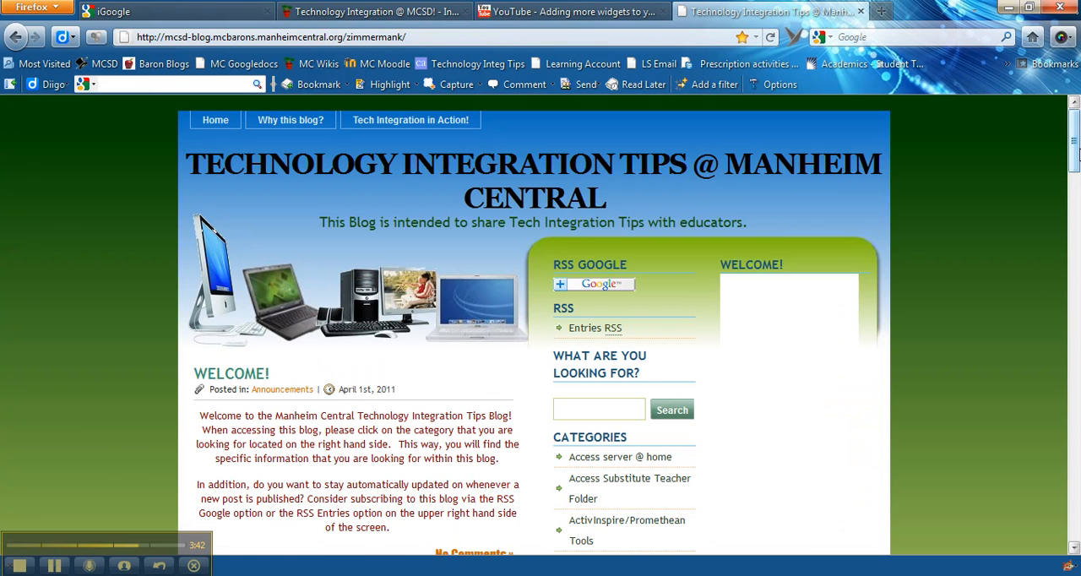
{"action": "left_click_drag", "start_coordinate": [1072, 162], "coordinate": [1075, 218]}
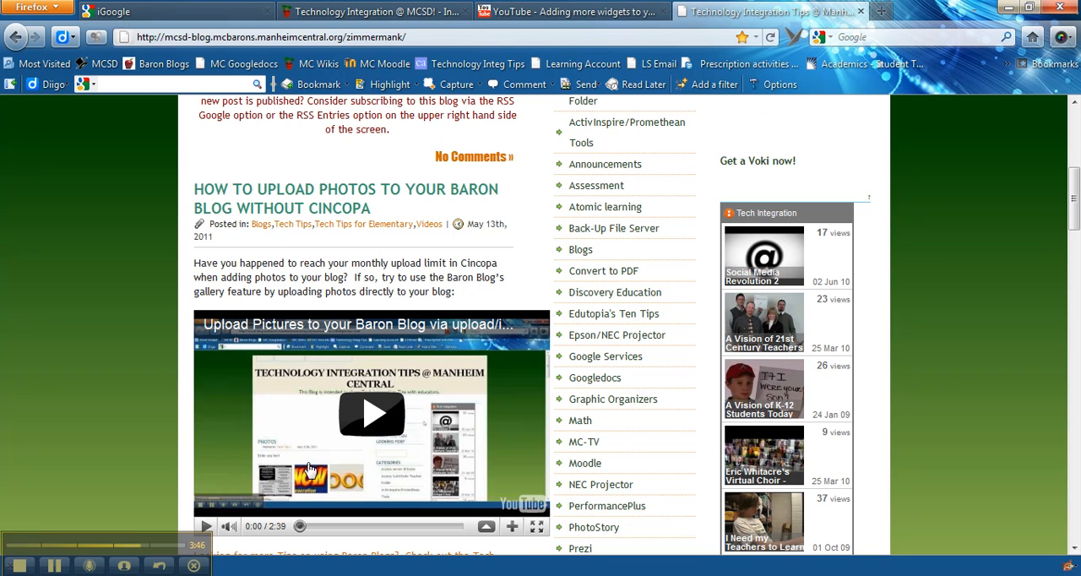
{"action": "left_click", "coordinate": [376, 411]}
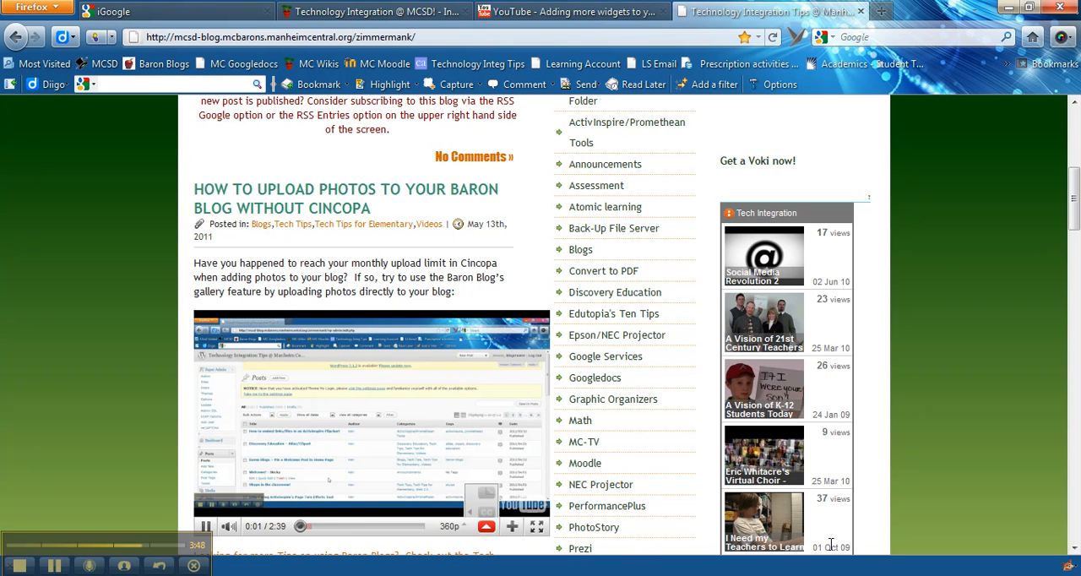
{"action": "scroll", "coordinate": [1074, 217], "scroll_direction": "down", "scroll_amount": 1}
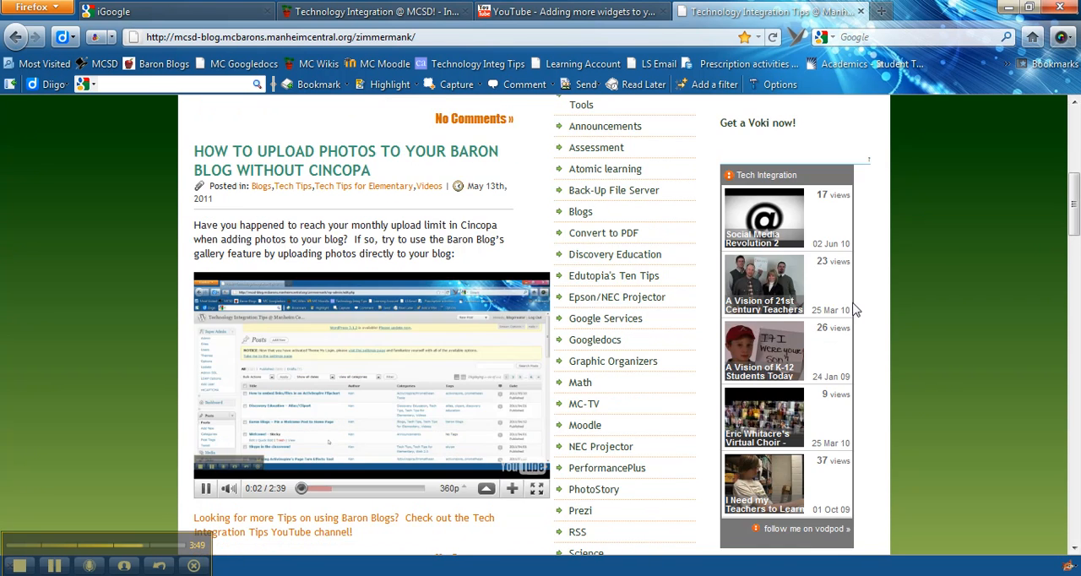
{"action": "left_click", "coordinate": [204, 489]}
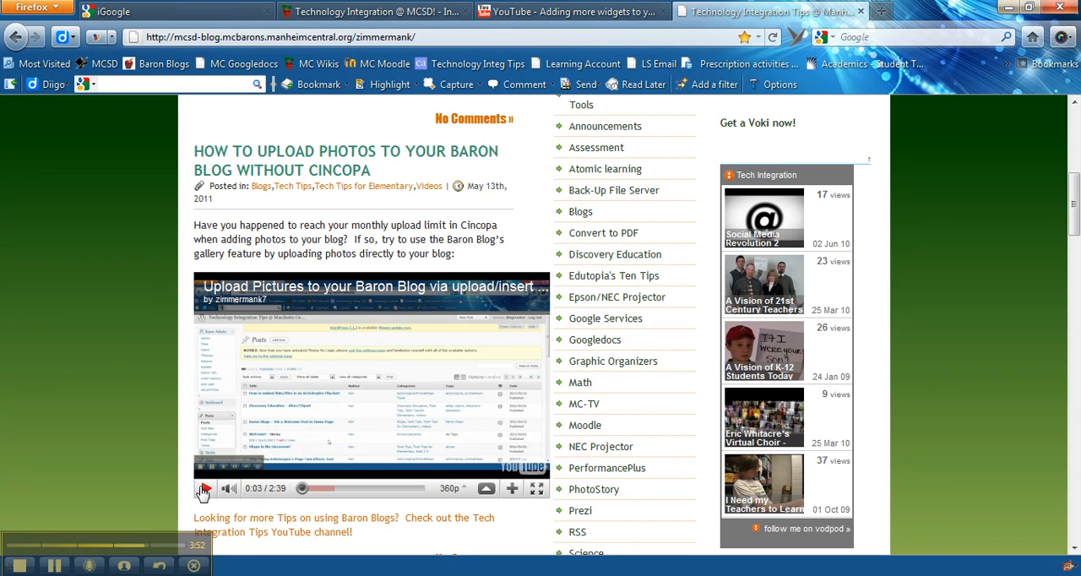